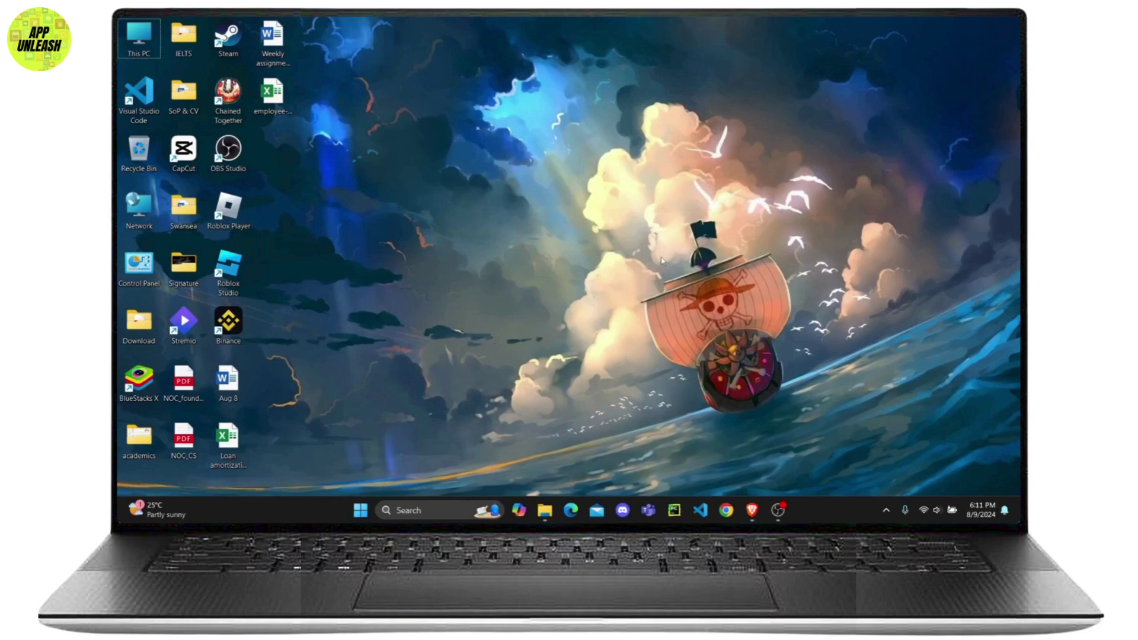
Run %temp% from the Run dialog
key("super+r")
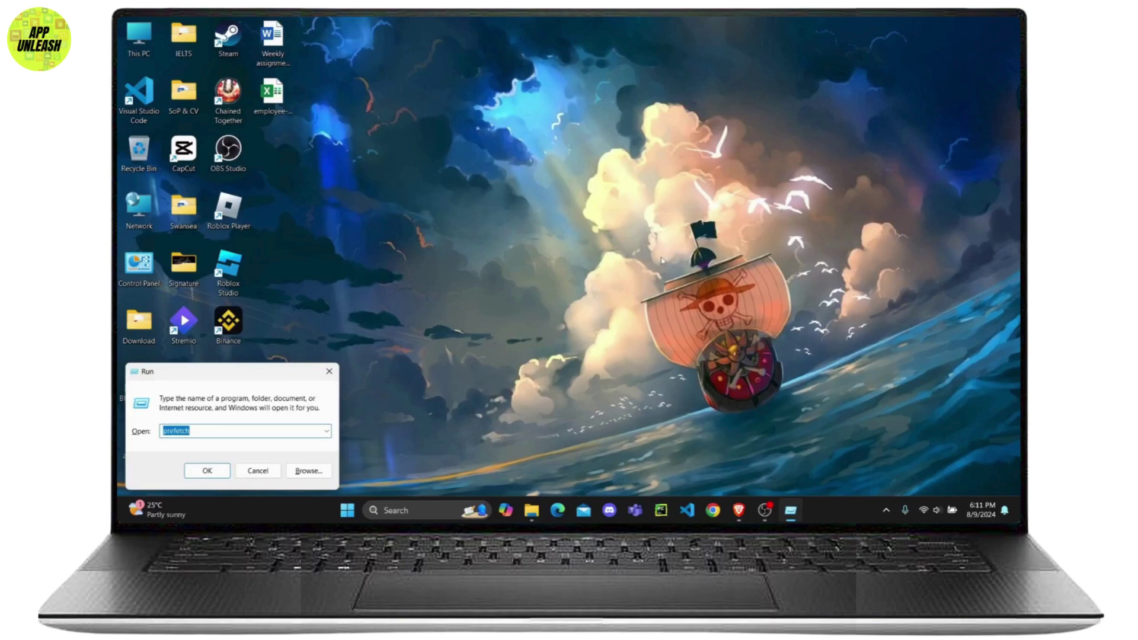
type("%temp%")
key("Return")
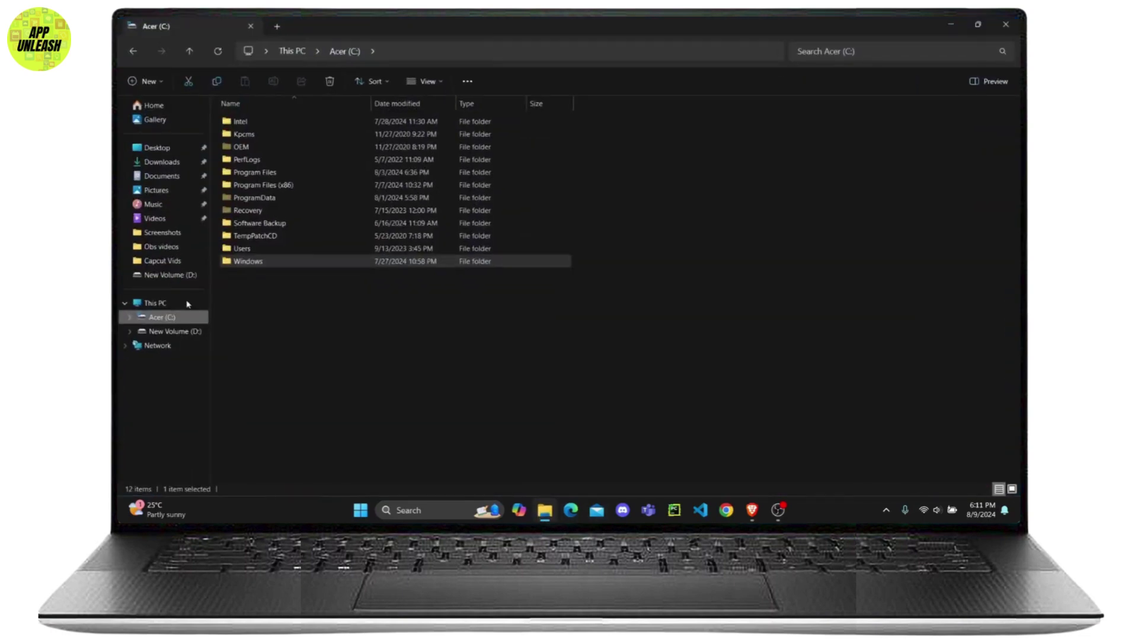
Open the Windows folder on C: and select its Temp folder, checking its right-click menu
left_click(272, 262)
double_click(240, 261)
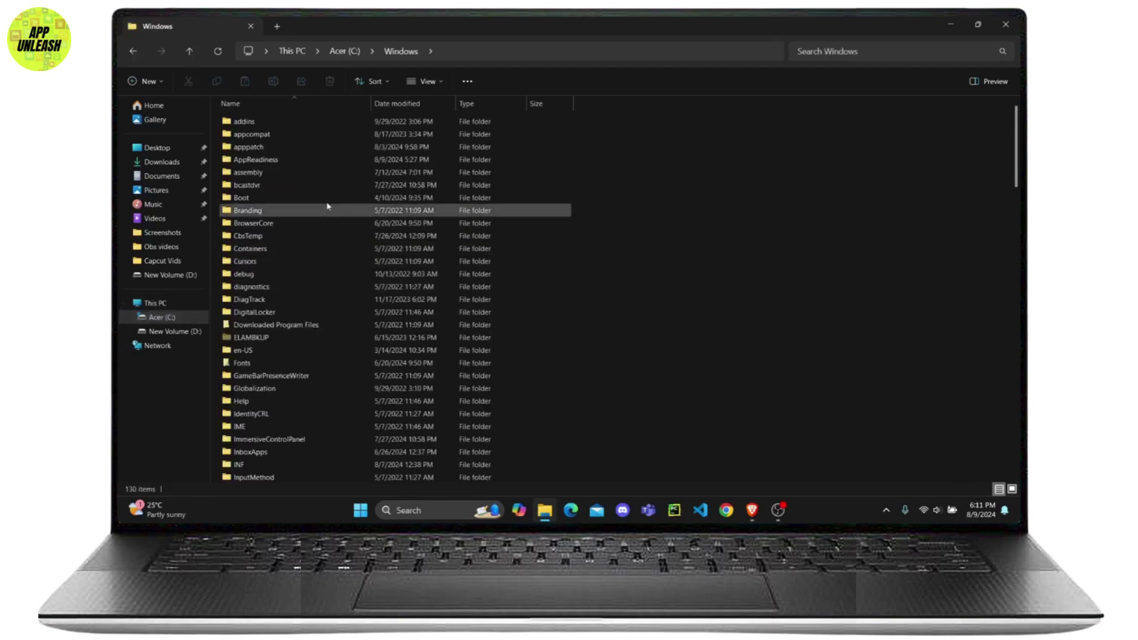
scroll(327, 200, "down", 5)
scroll(323, 287, "down", 5)
scroll(302, 305, "down", 5)
scroll(297, 297, "down", 5)
scroll(291, 290, "up", 2)
left_click(298, 246)
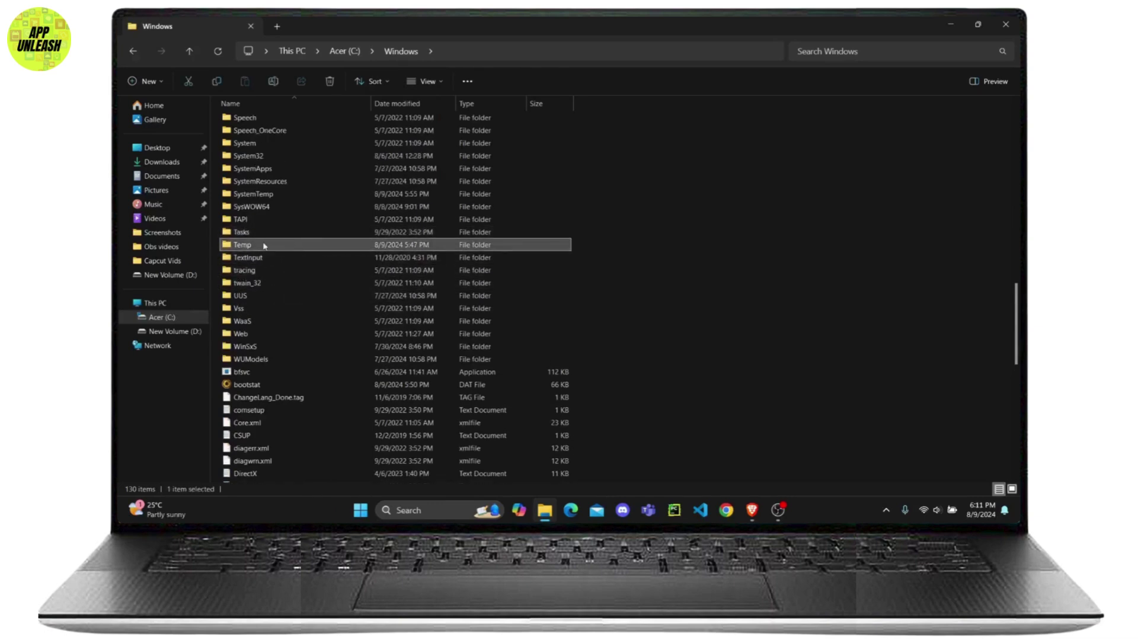
right_click(267, 248)
key("Escape")
left_click(700, 240)
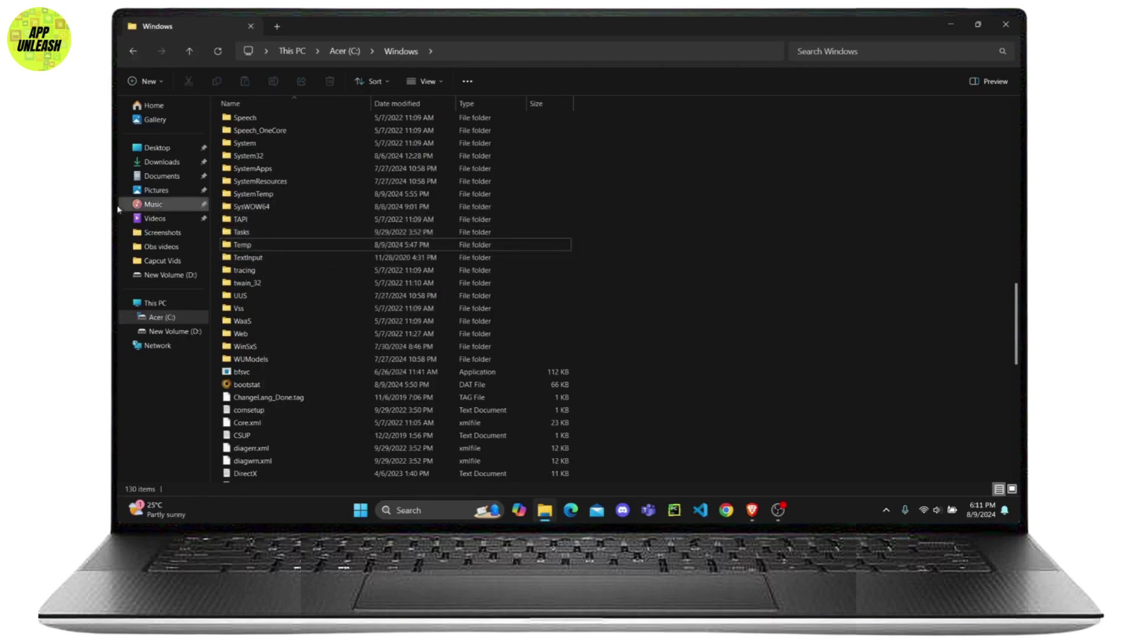
left_click(254, 248)
Open the Temp folder's Properties and view its Security settings
right_click(253, 247)
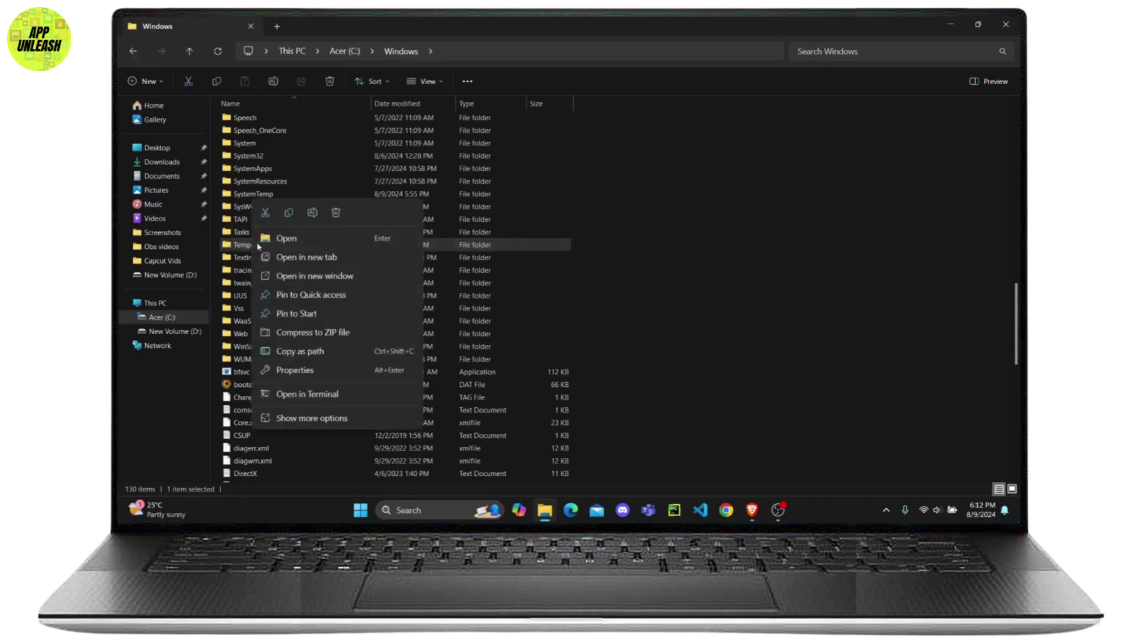
left_click(316, 374)
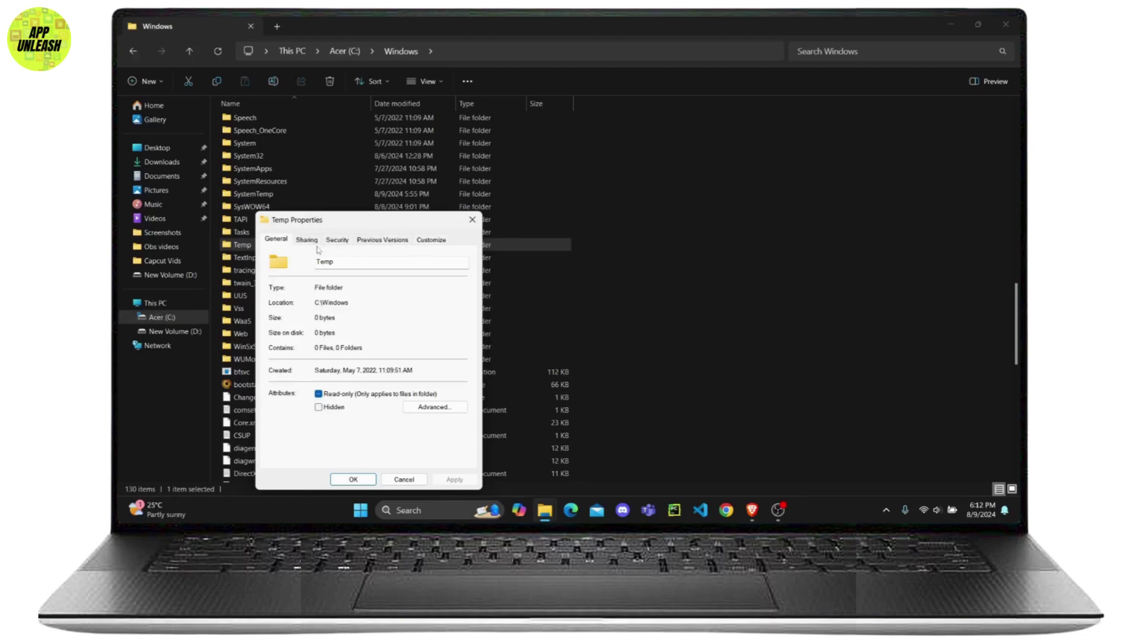
left_click(342, 241)
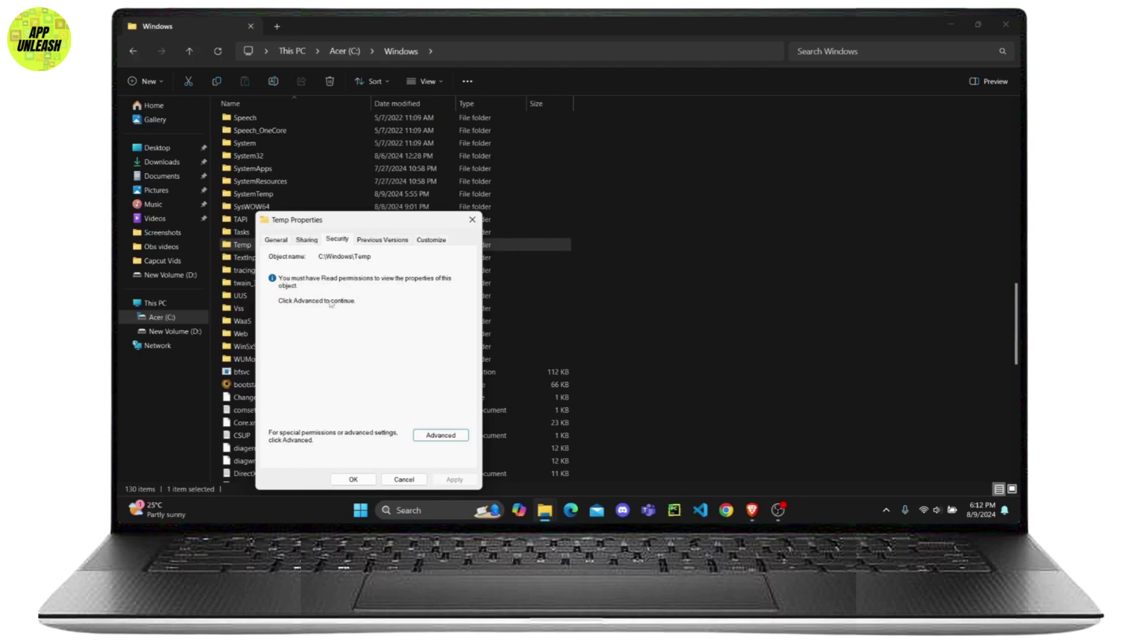
Set Everyone as the Temp folder's owner in Advanced Security Settings, verifying the name
left_click(436, 435)
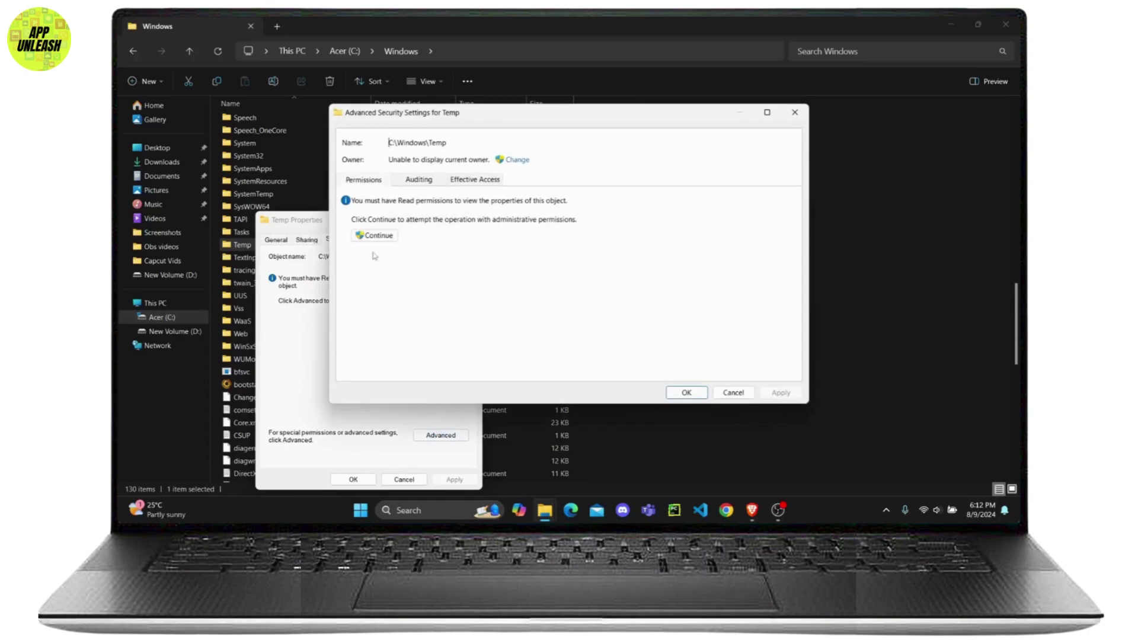
left_click(520, 163)
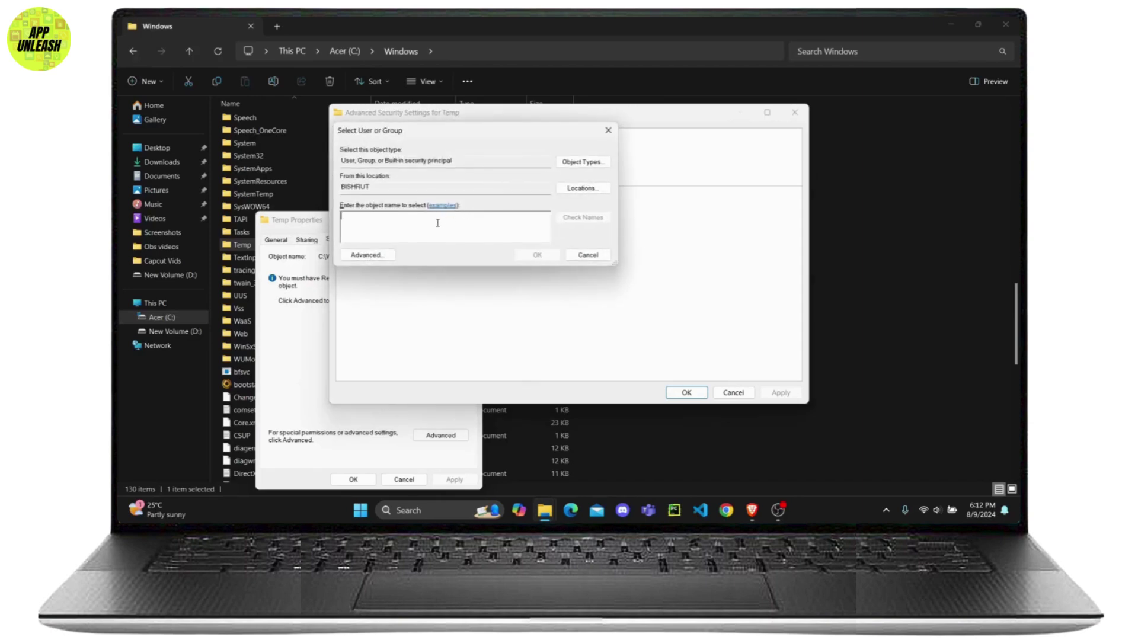
type("everyone")
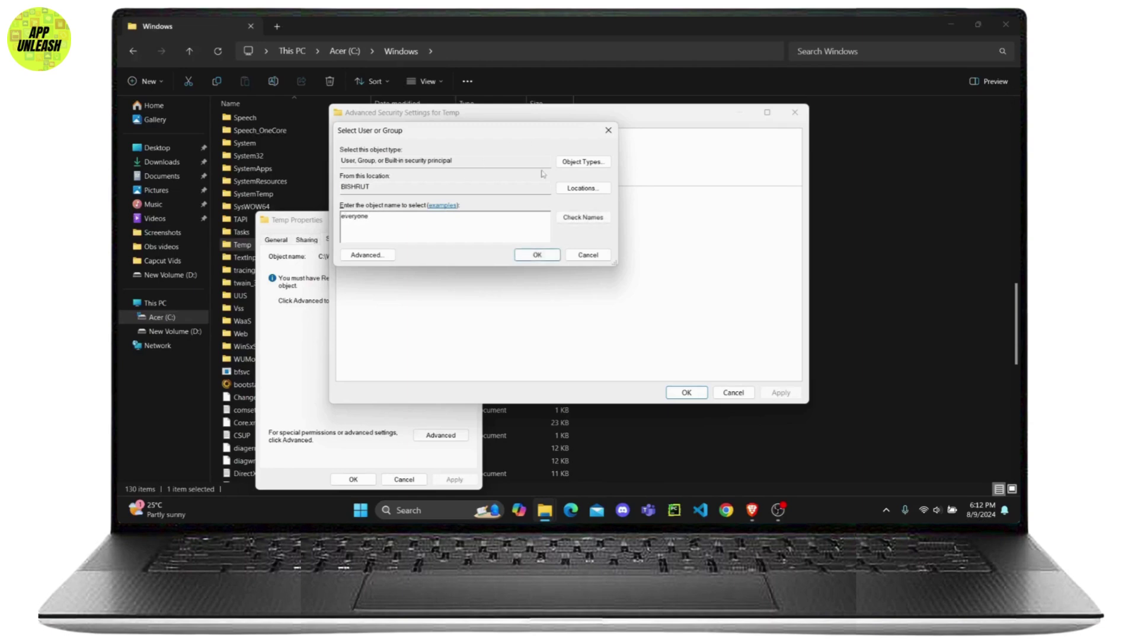
left_click(584, 217)
left_click_drag(375, 221, 343, 223)
left_click(440, 223)
left_click(538, 255)
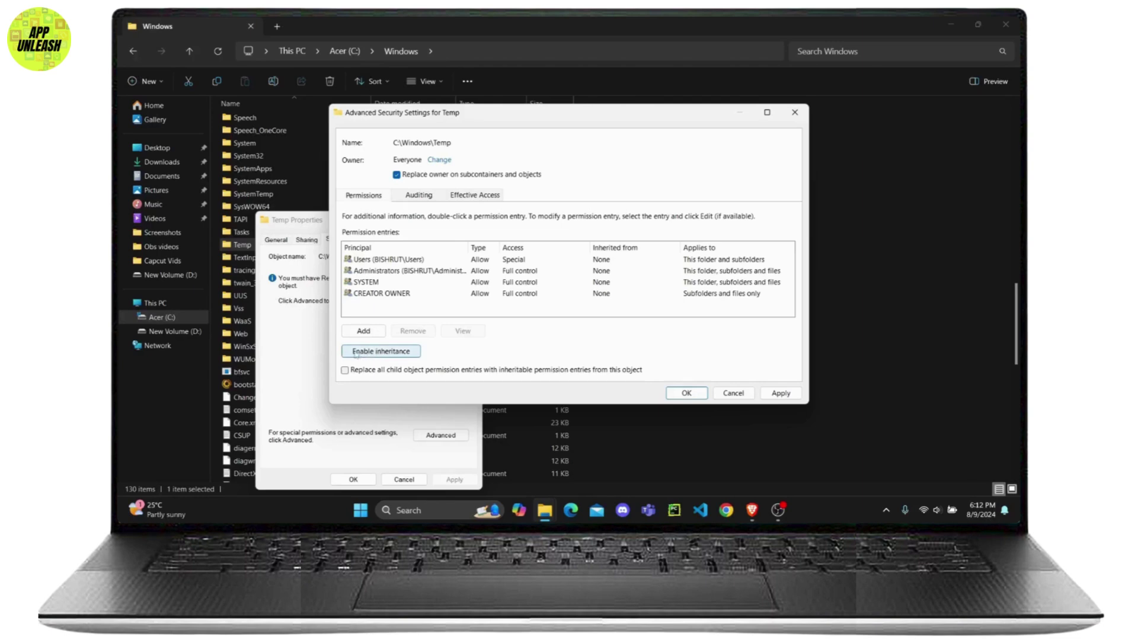
Enable inheritance for Temp and tick replacing all child object permission entries
left_click(381, 352)
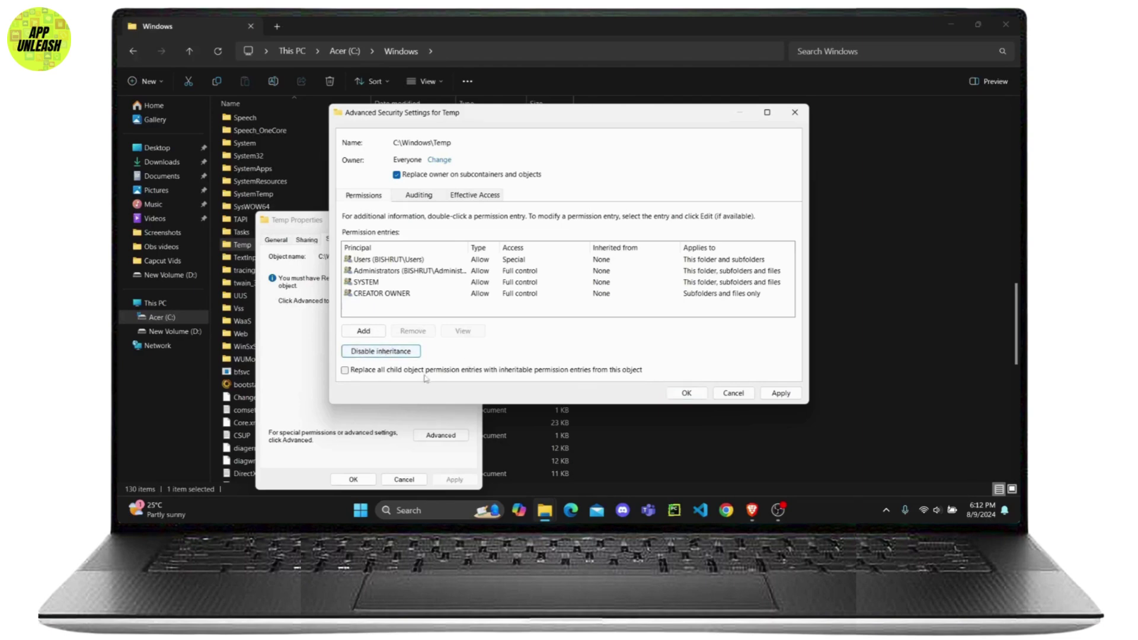
left_click(346, 370)
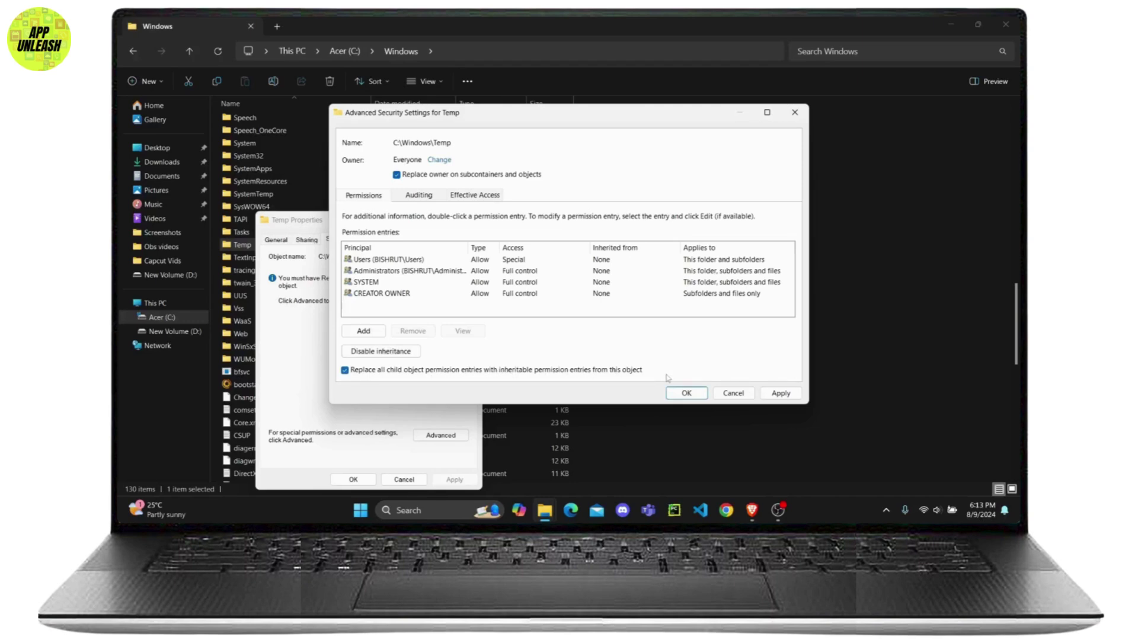
Apply the security changes, accept the Windows Security prompts, and close Advanced Security Settings
left_click(779, 395)
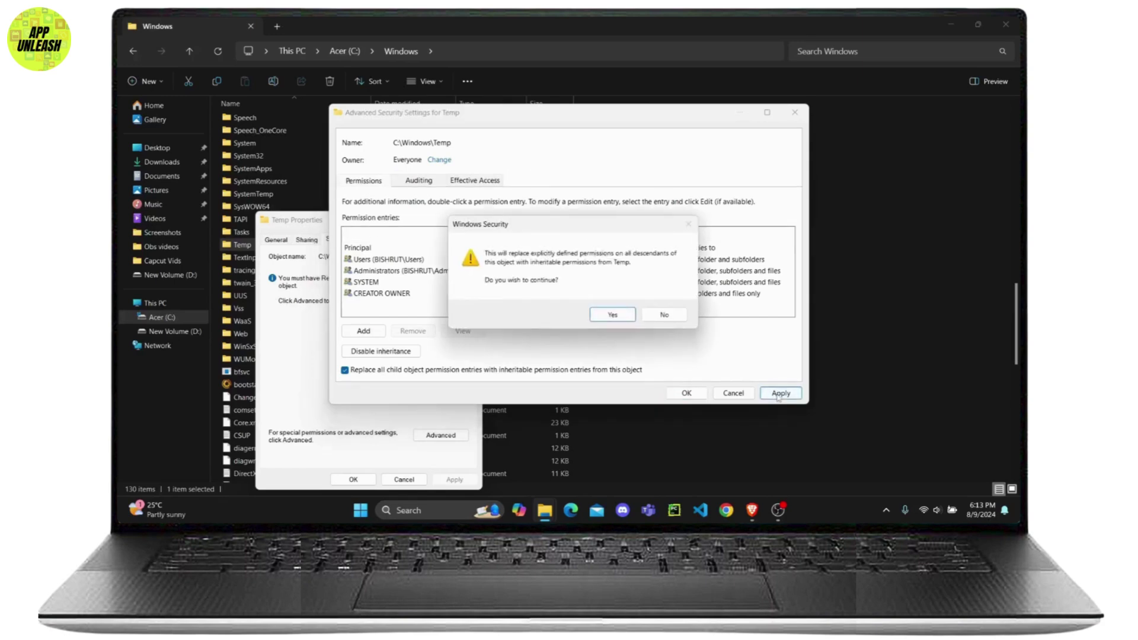
left_click(619, 318)
left_click(613, 309)
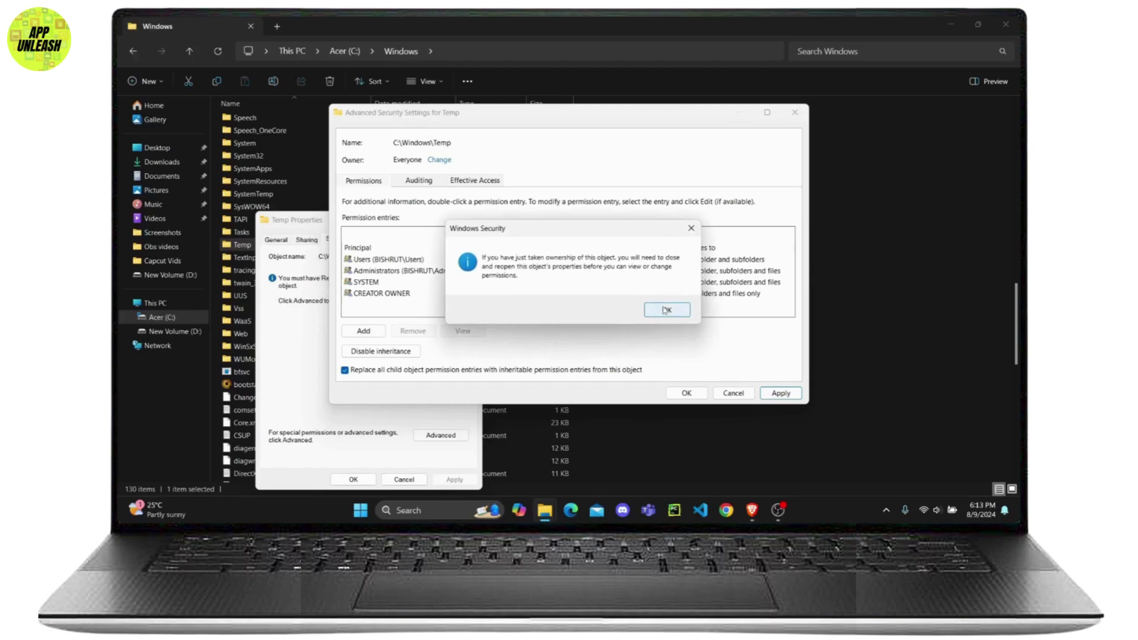
left_click(666, 310)
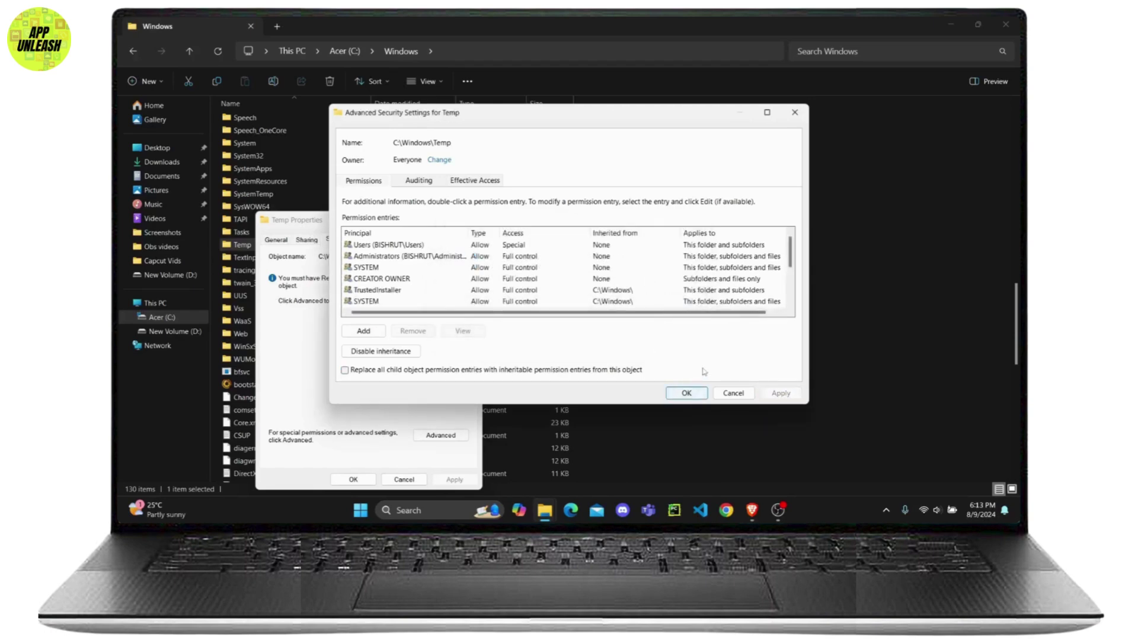
left_click(686, 393)
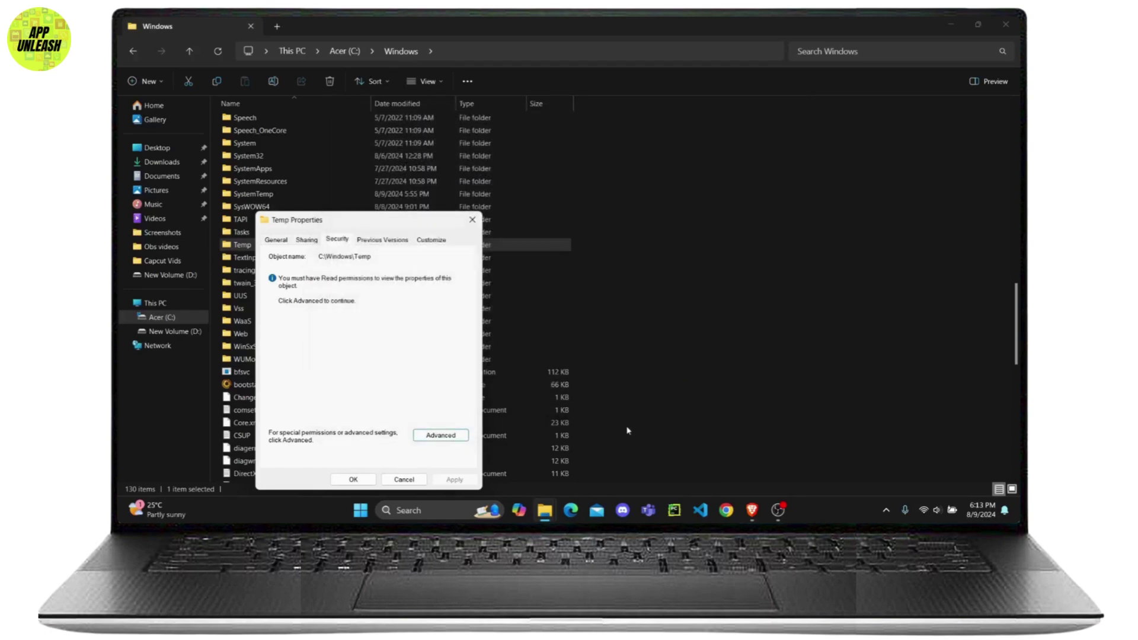
Close Temp's Properties and open the Temp folder to list its 116 items
left_click(473, 220)
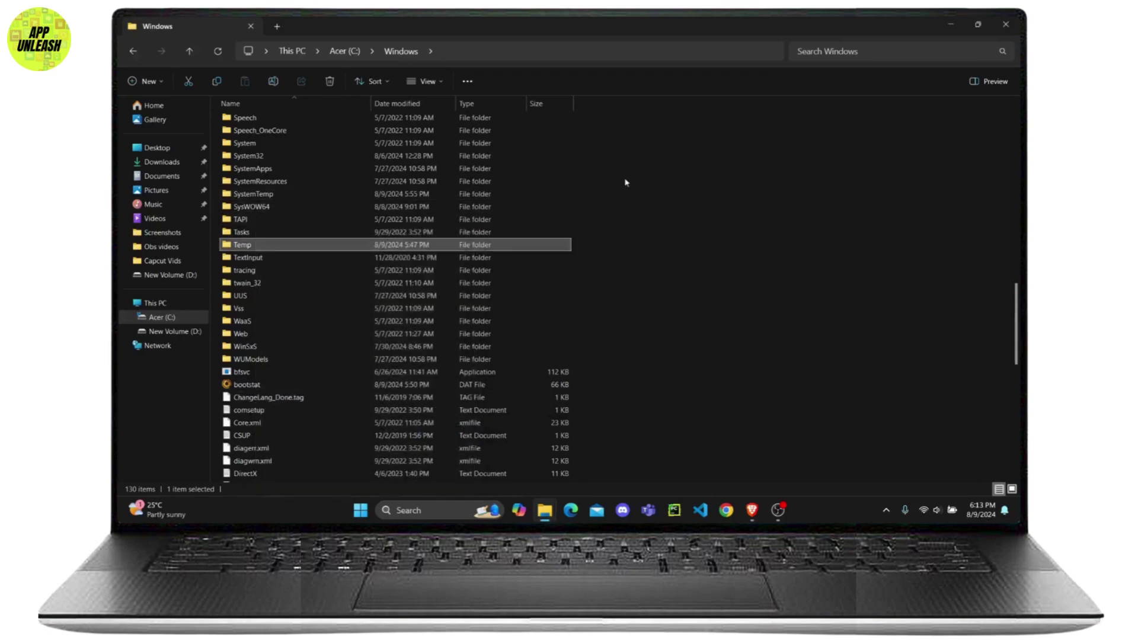
double_click(305, 247)
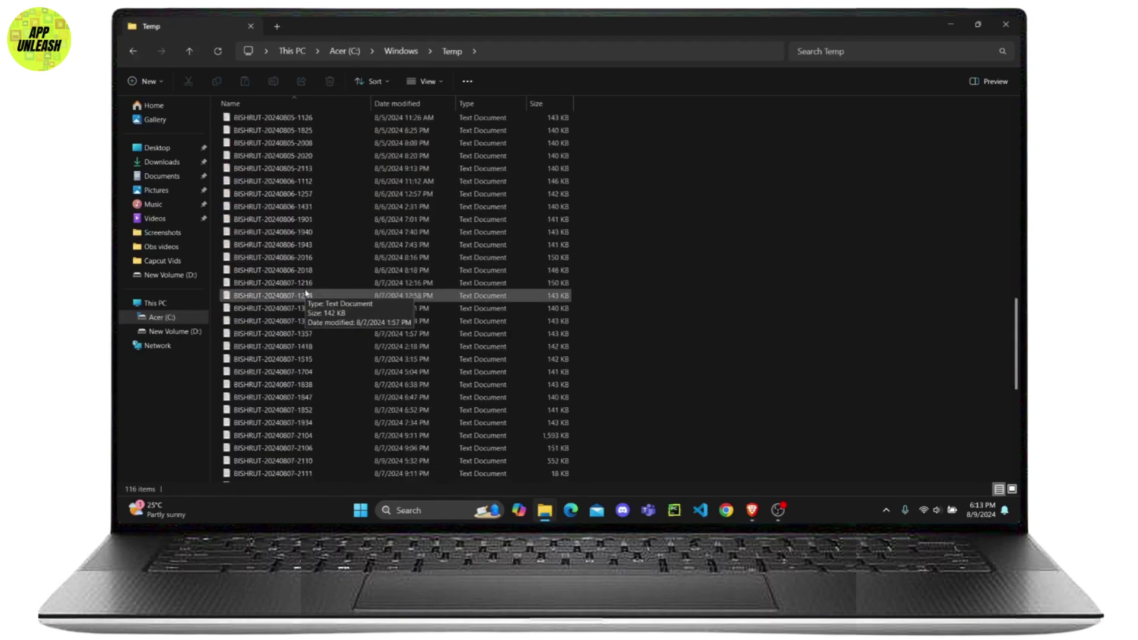
scroll(309, 295, "up", 6)
scroll(309, 295, "up", 1)
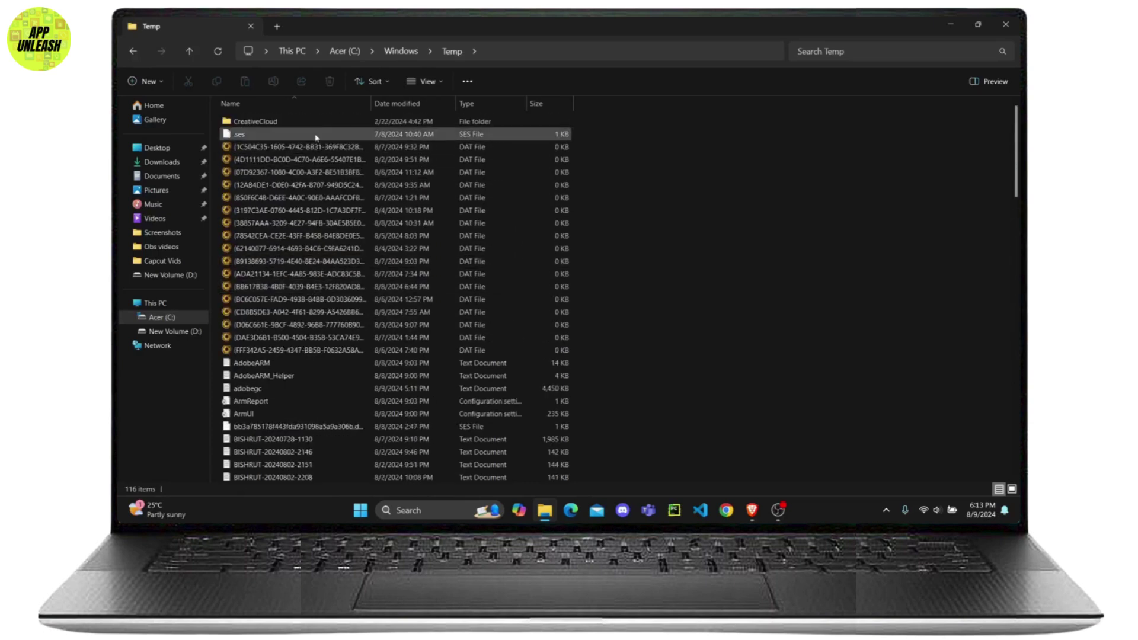
scroll(326, 140, "down", 2)
scroll(319, 208, "down", 5)
scroll(319, 209, "down", 3)
scroll(320, 210, "down", 3)
scroll(324, 213, "down", 3)
scroll(327, 216, "down", 3)
scroll(329, 215, "up", 8)
scroll(333, 213, "up", 4)
scroll(339, 213, "up", 2)
scroll(305, 361, "down", 4)
scroll(306, 383, "down", 8)
scroll(307, 398, "down", 6)
scroll(307, 398, "down", 4)
scroll(325, 347, "down", 3)
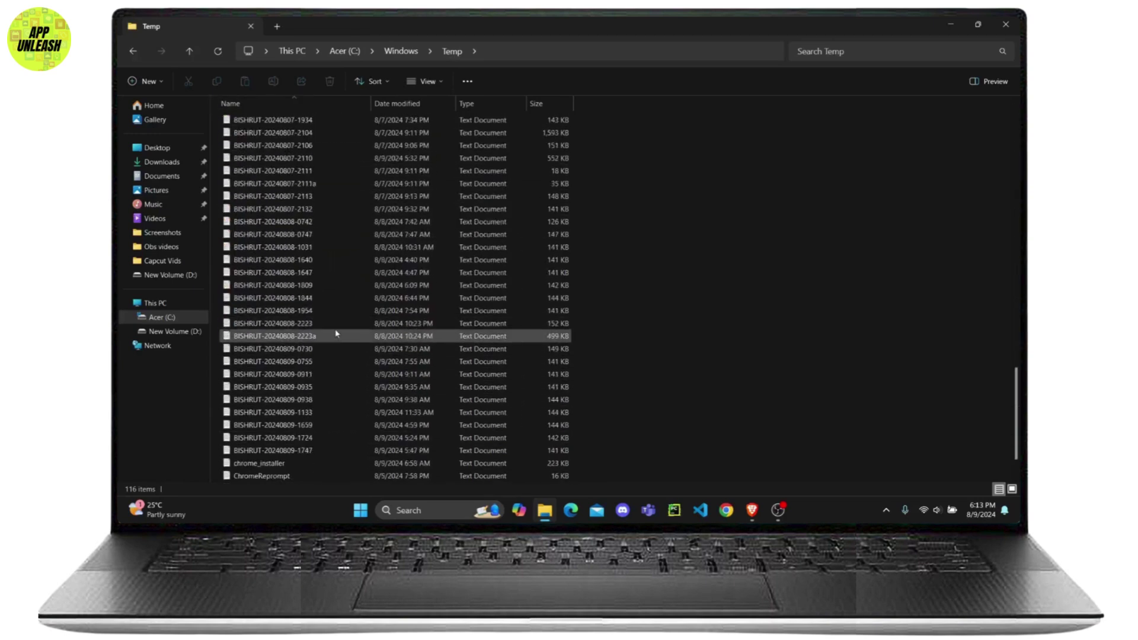
scroll(332, 345, "up", 4)
scroll(333, 345, "up", 8)
scroll(335, 347, "up", 6)
scroll(339, 347, "up", 4)
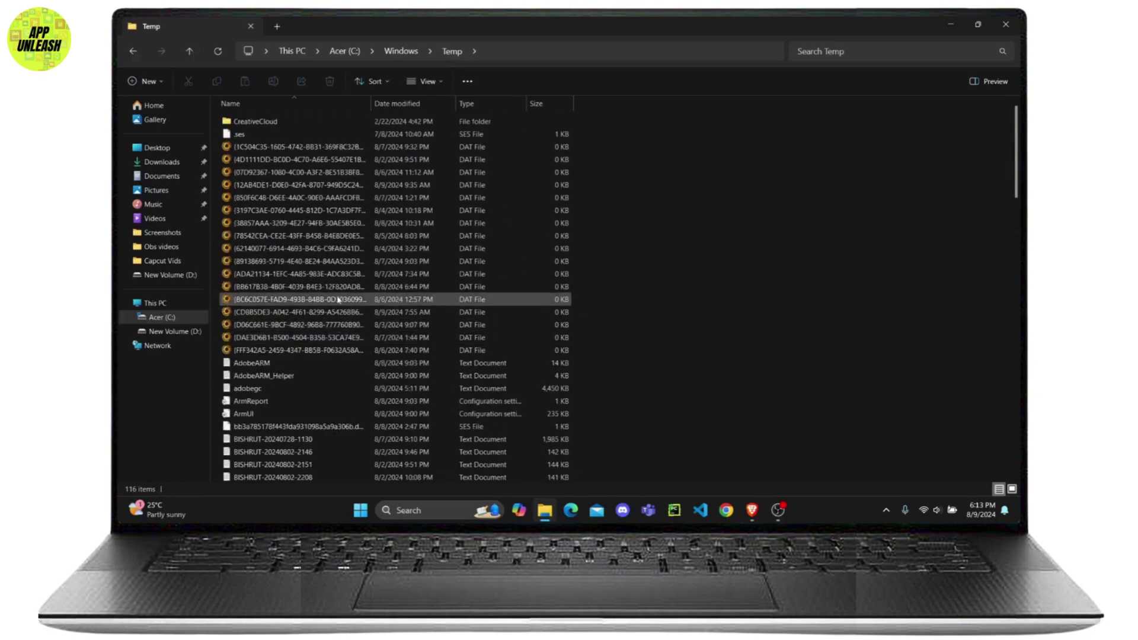